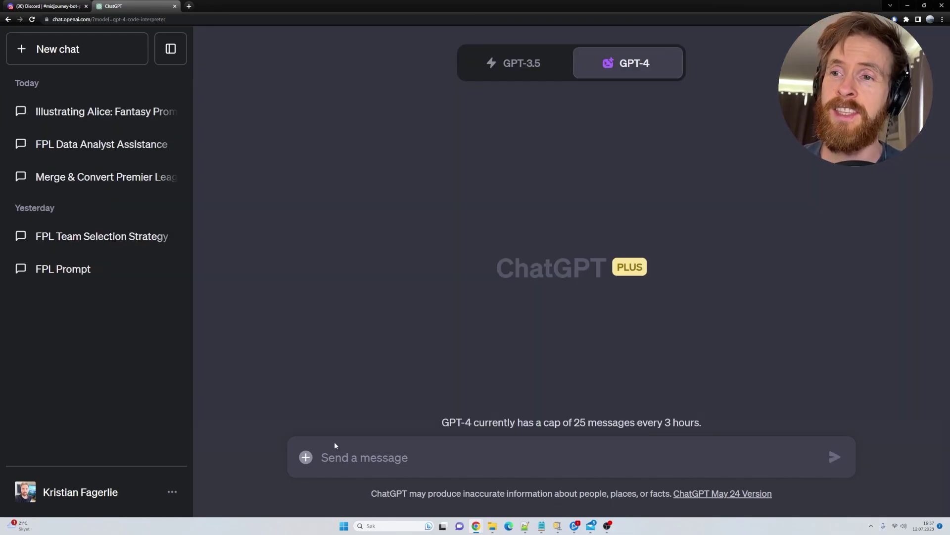
Open and cancel the file picker, highlight the usage-limit notice, and bring up Simulation.zip in WinZip
{"action": "left_click", "coordinate": [305, 457]}
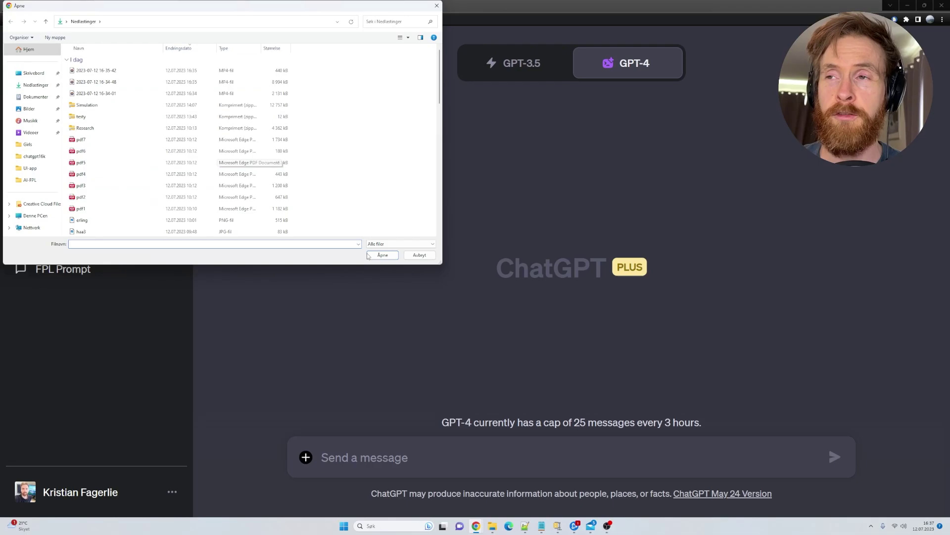
{"action": "left_click", "coordinate": [420, 254]}
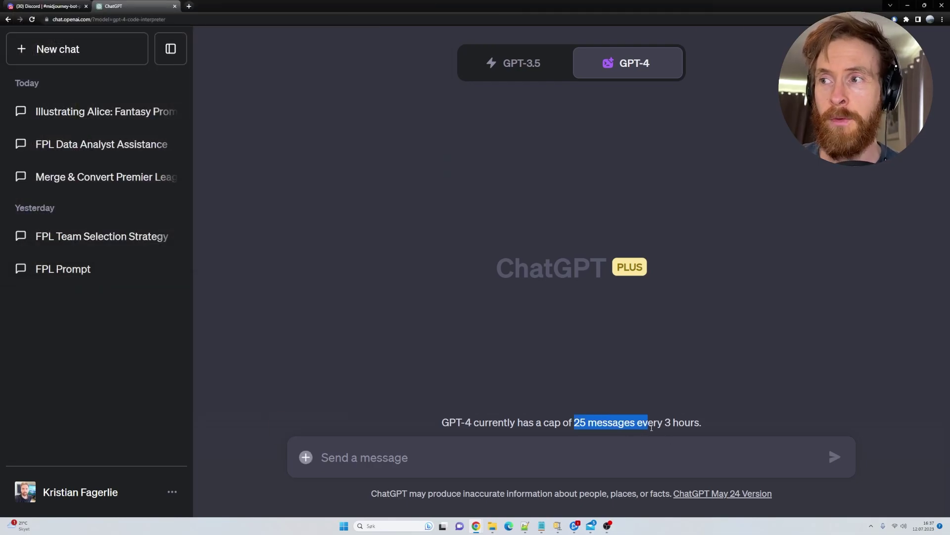
{"action": "left_click_drag", "start_coordinate": [574, 422], "coordinate": [694, 421]}
{"action": "left_click", "coordinate": [635, 383]}
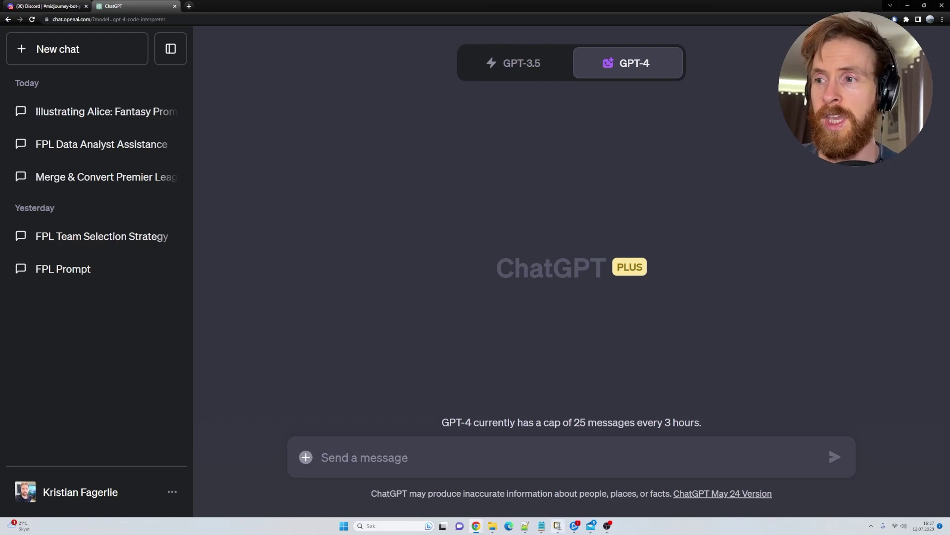
{"action": "left_click", "coordinate": [557, 526]}
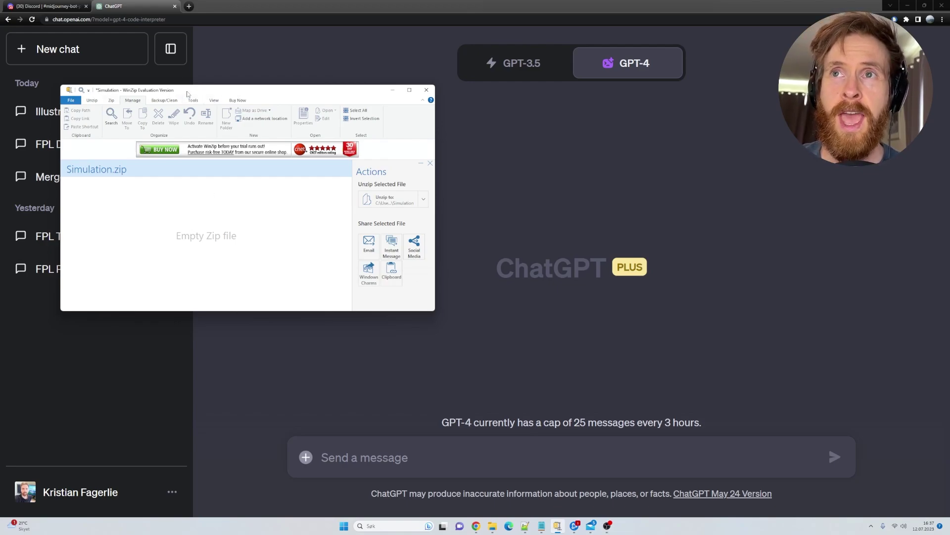
{"action": "mouse_move", "coordinate": [493, 525]}
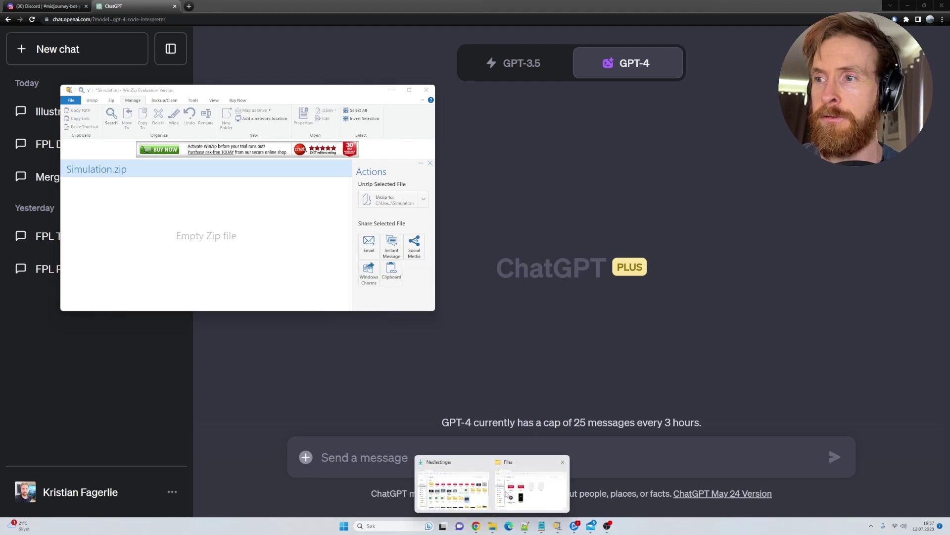
Add the six files from the Files folder into the WinZip archive
{"action": "left_click", "coordinate": [529, 486]}
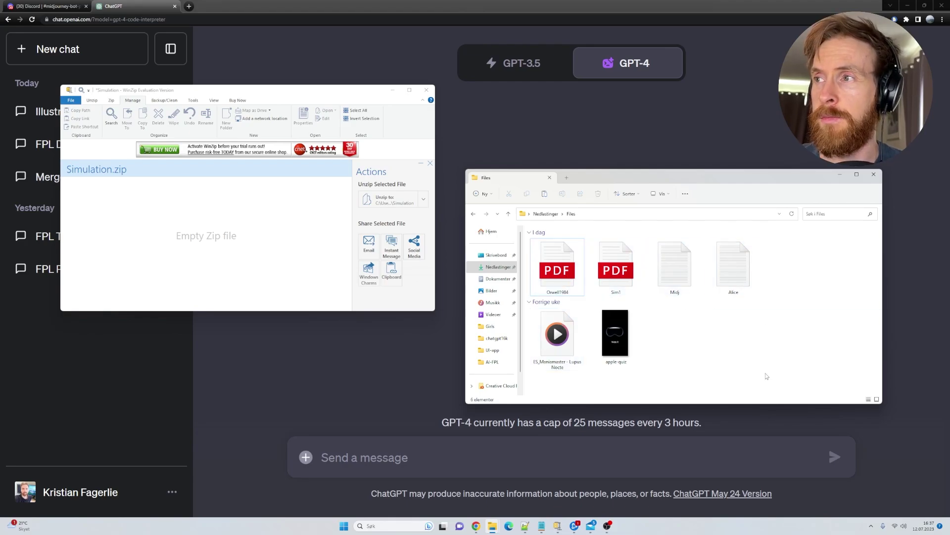
{"action": "mouse_move", "coordinate": [766, 375]}
{"action": "left_mouse_down"}
{"action": "mouse_move", "coordinate": [576, 283]}
{"action": "mouse_move", "coordinate": [185, 230]}
{"action": "left_mouse_up"}
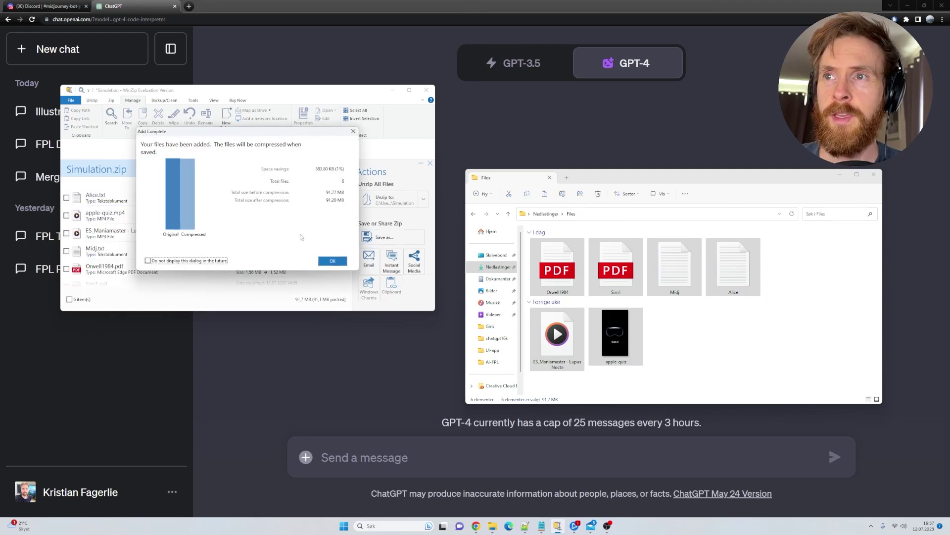
{"action": "left_click", "coordinate": [332, 260]}
Save the archive as Files in the Downloads\Files folder
{"action": "left_click", "coordinate": [371, 238]}
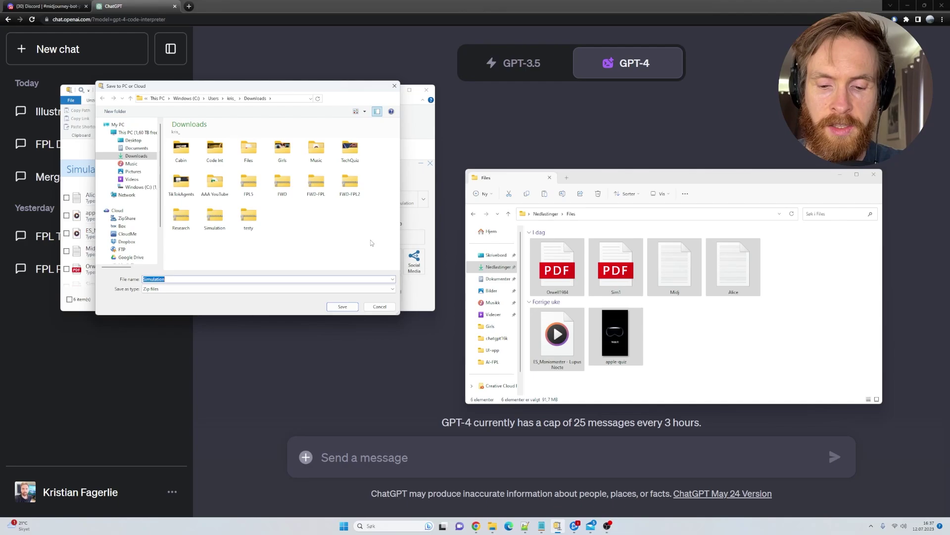
{"action": "type", "text": "Files"}
{"action": "key", "text": "Return"}
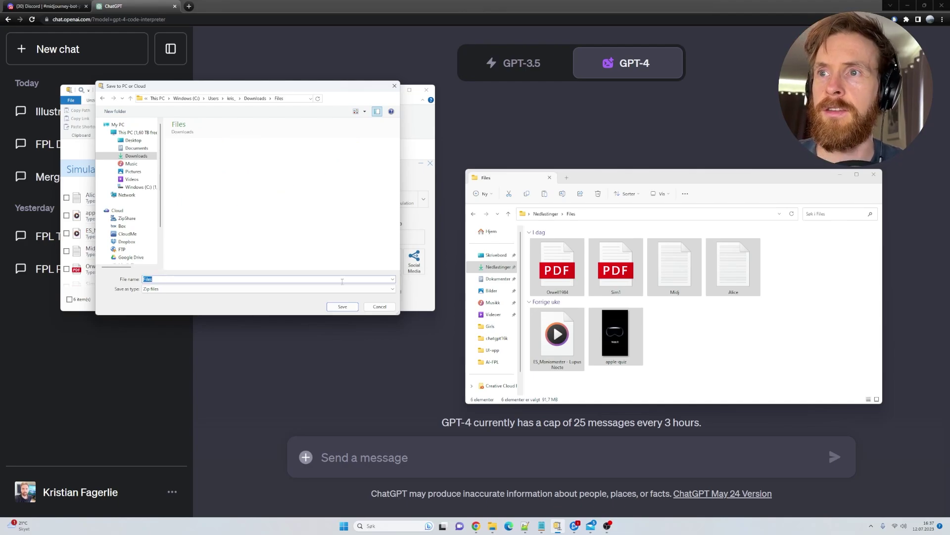
{"action": "left_click", "coordinate": [343, 307]}
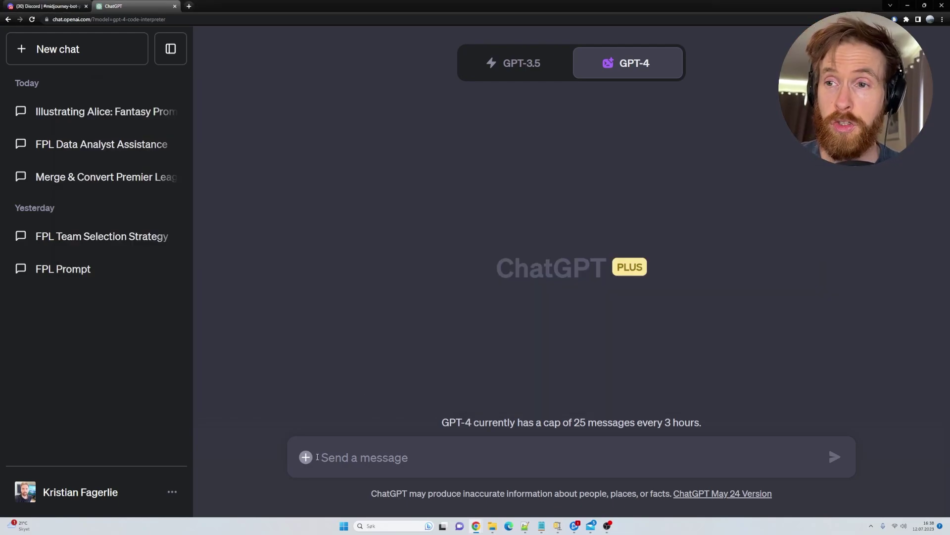
Attach Files.zip from Downloads\Files and send a request asking ChatGPT to explain it
{"action": "left_click", "coordinate": [305, 457]}
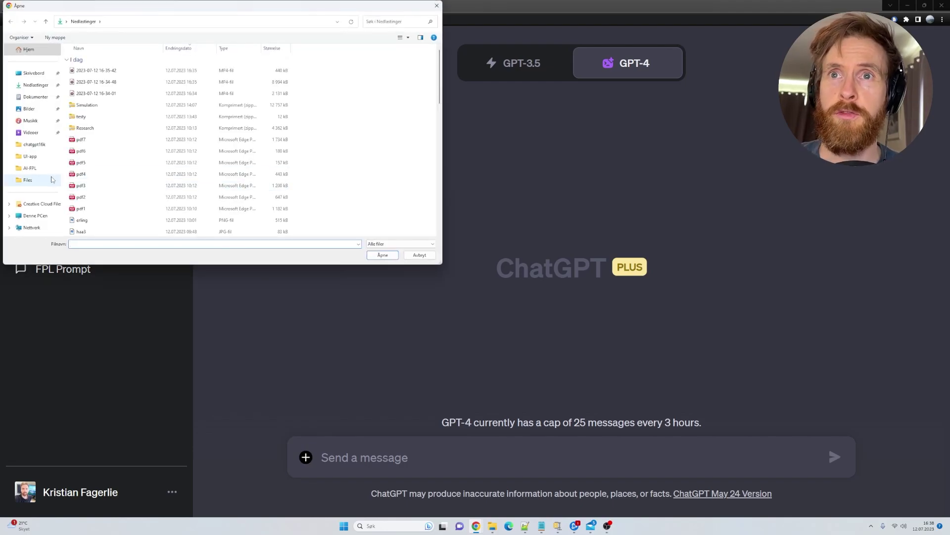
{"action": "left_click", "coordinate": [52, 180]}
{"action": "left_click", "coordinate": [88, 73]}
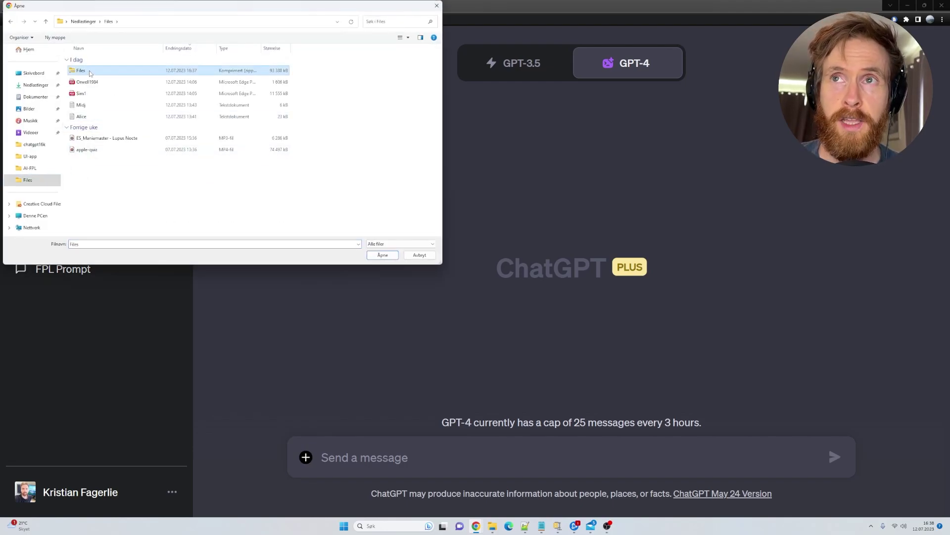
{"action": "left_click", "coordinate": [382, 255]}
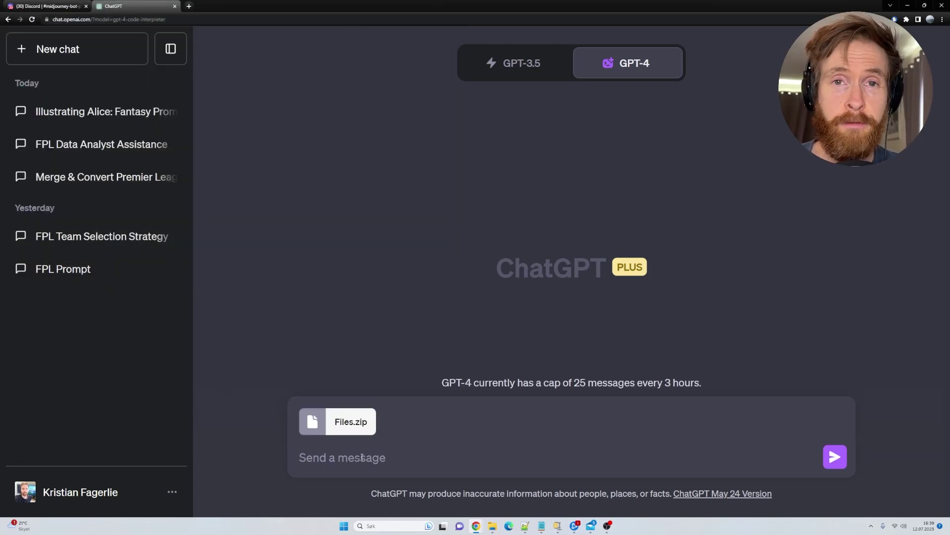
{"action": "type", "text": "Explain the files i just Uploaded:"}
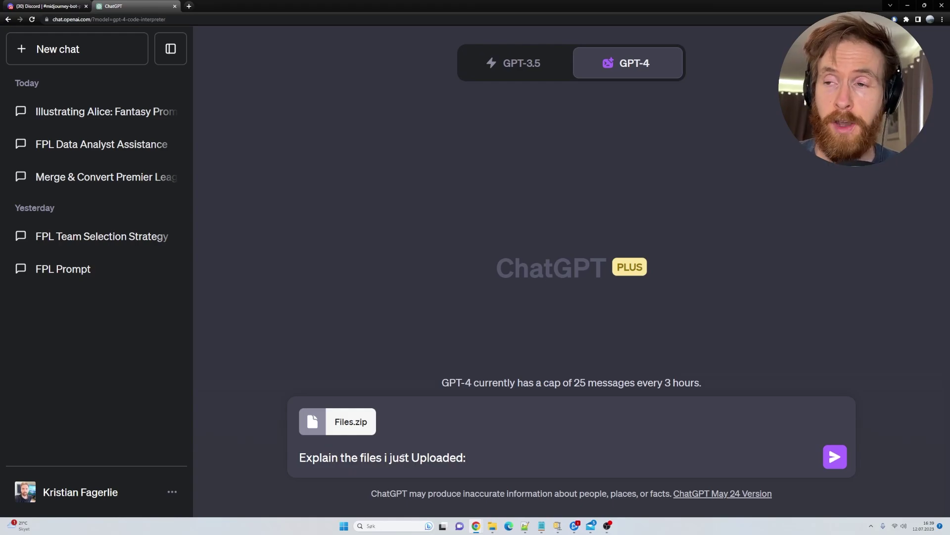
{"action": "left_click", "coordinate": [835, 458]}
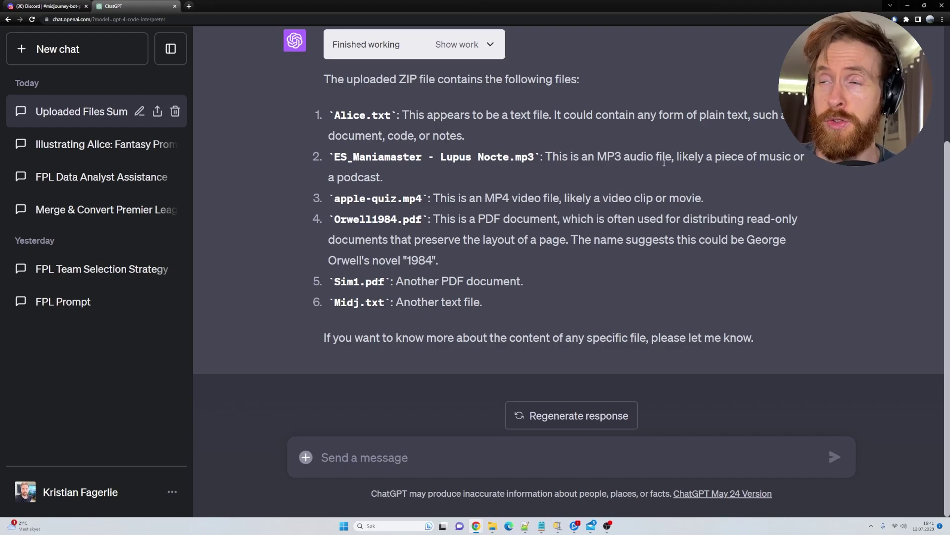
{"action": "left_click_drag", "start_coordinate": [447, 198], "coordinate": [579, 199]}
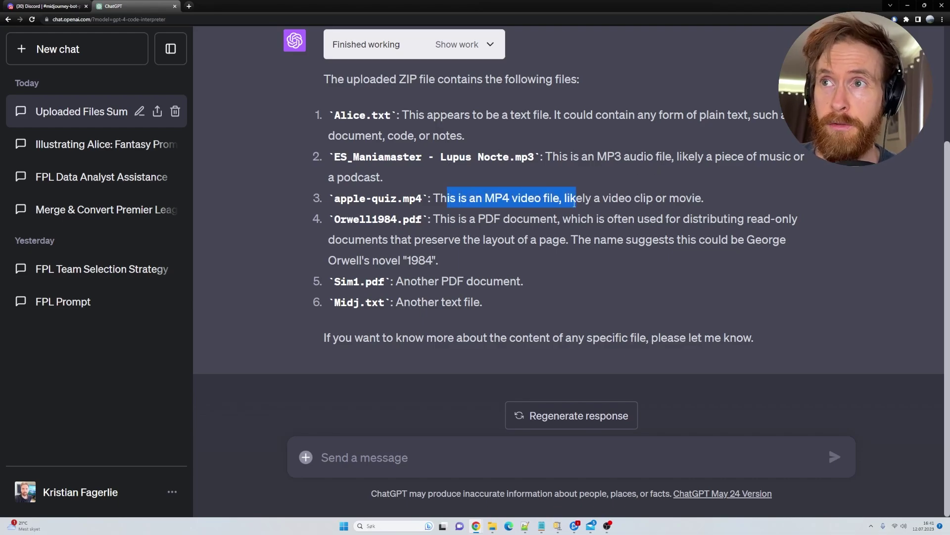
{"action": "left_click_drag", "start_coordinate": [458, 218], "coordinate": [532, 219]}
{"action": "left_click_drag", "start_coordinate": [627, 240], "coordinate": [466, 258]}
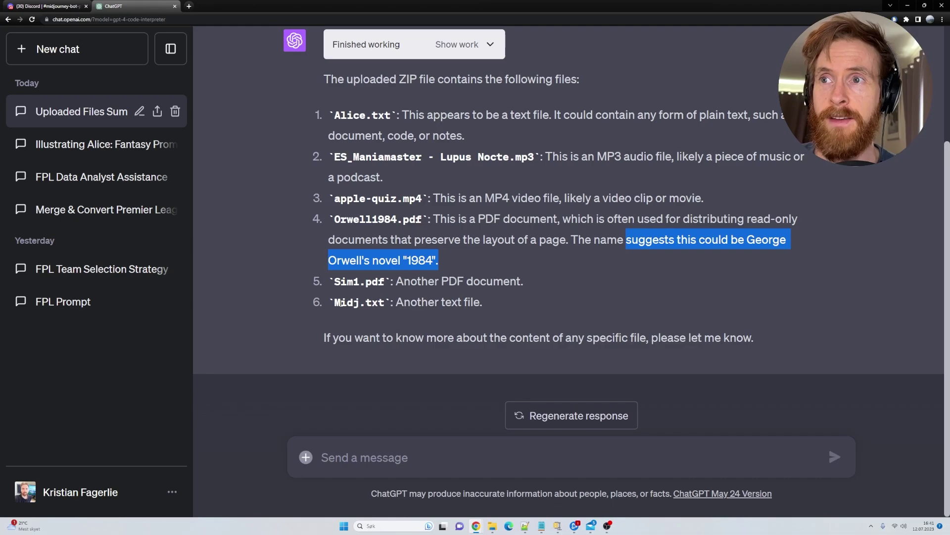
{"action": "left_click", "coordinate": [376, 454]}
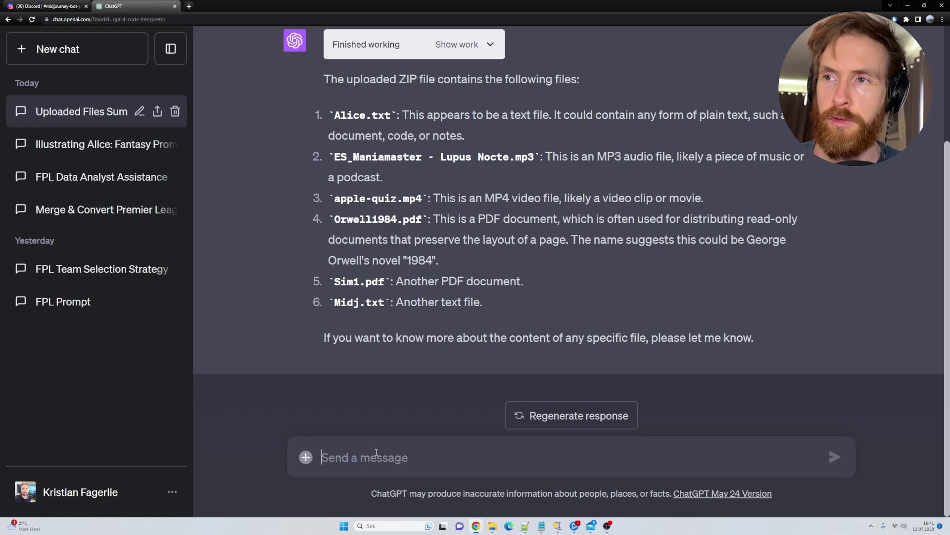
Paste the 1984 Midjourney prompt request citing midj.txt, change 'of' to 'and', and send it
{"action": "type", "text": "Look at the file midj.txt that cointains examples of good Midjourney Prompts and write 3 Midjourney prompts i can use as an illustration to the Book \"1984\" that mimic the style of theme of the Sci-fi Book:"}
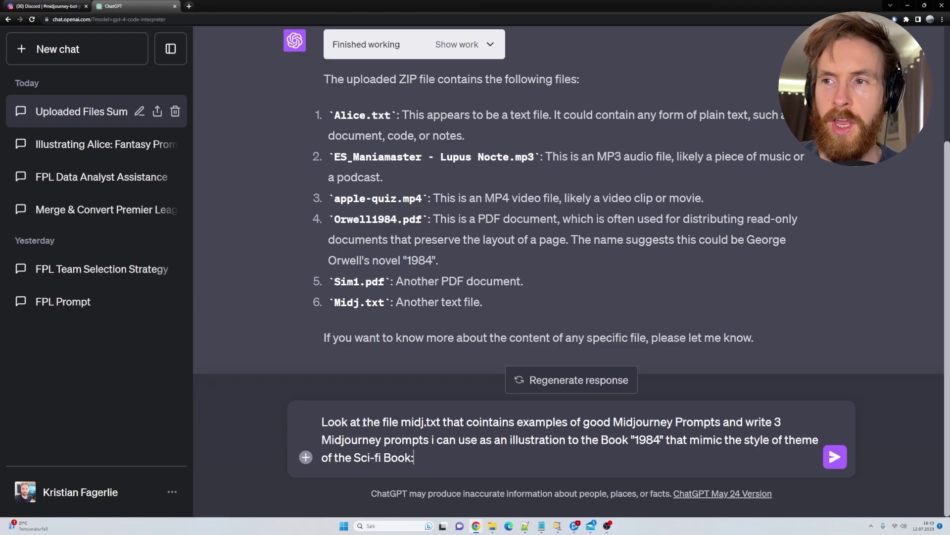
{"action": "left_click_drag", "start_coordinate": [362, 421], "coordinate": [580, 421]}
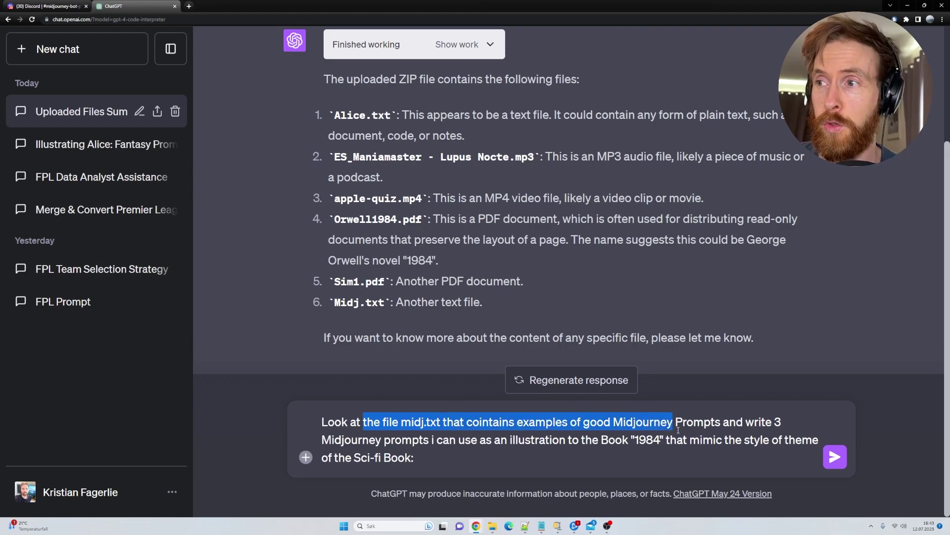
{"action": "mouse_move", "coordinate": [580, 422]}
{"action": "left_mouse_down"}
{"action": "mouse_move", "coordinate": [435, 454]}
{"action": "mouse_move", "coordinate": [445, 444]}
{"action": "mouse_move", "coordinate": [725, 441]}
{"action": "left_mouse_up"}
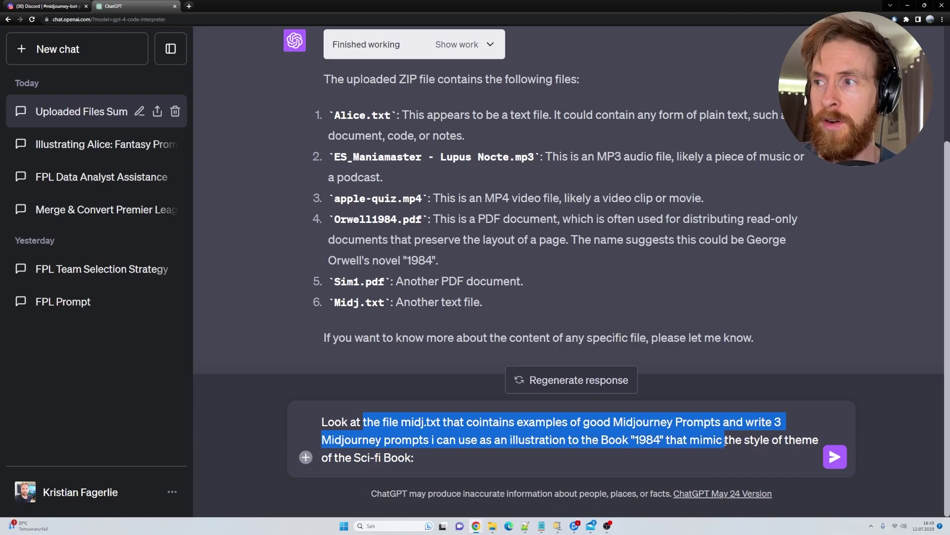
{"action": "left_click_drag", "start_coordinate": [725, 441], "coordinate": [570, 465]}
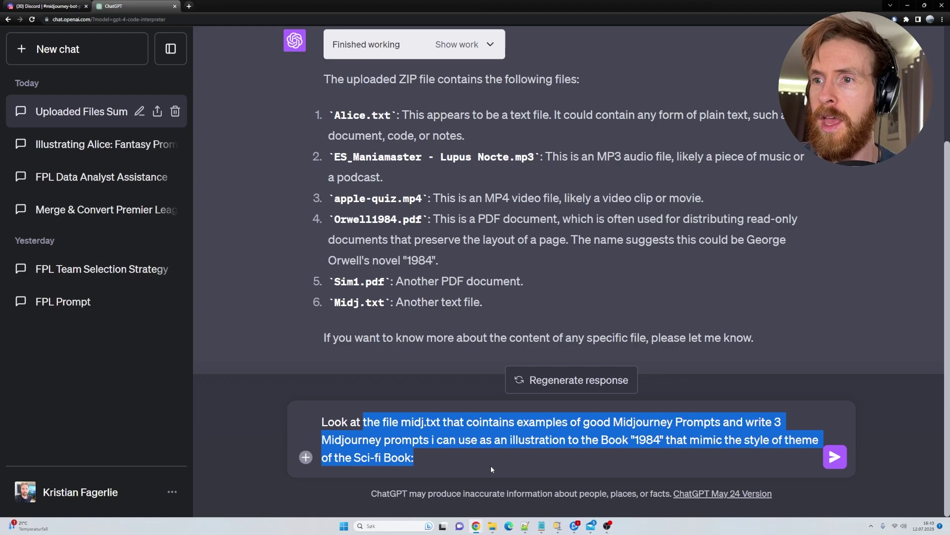
{"action": "key", "text": "Right"}
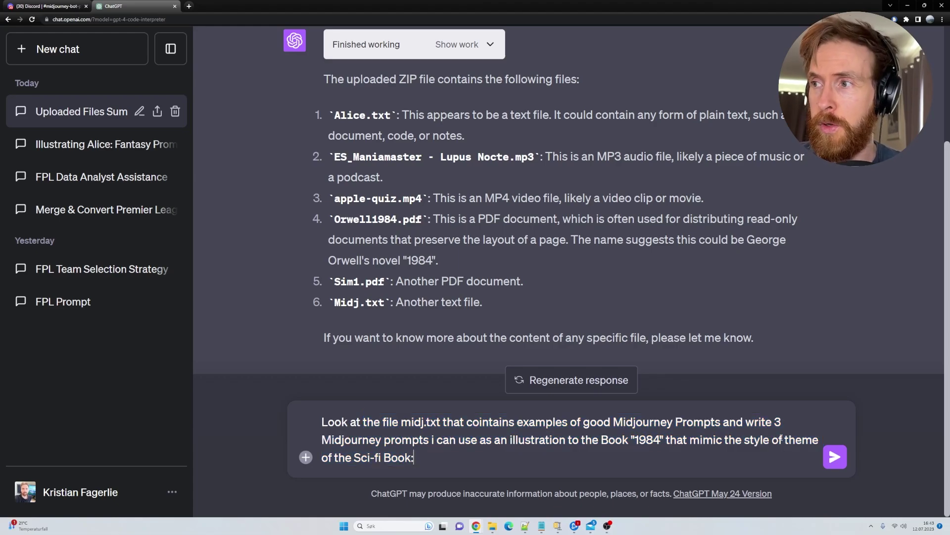
{"action": "key", "text": "BackSpace"}
{"action": "key", "text": "BackSpace"}
{"action": "type", "text": "and"}
{"action": "key", "text": "Return"}
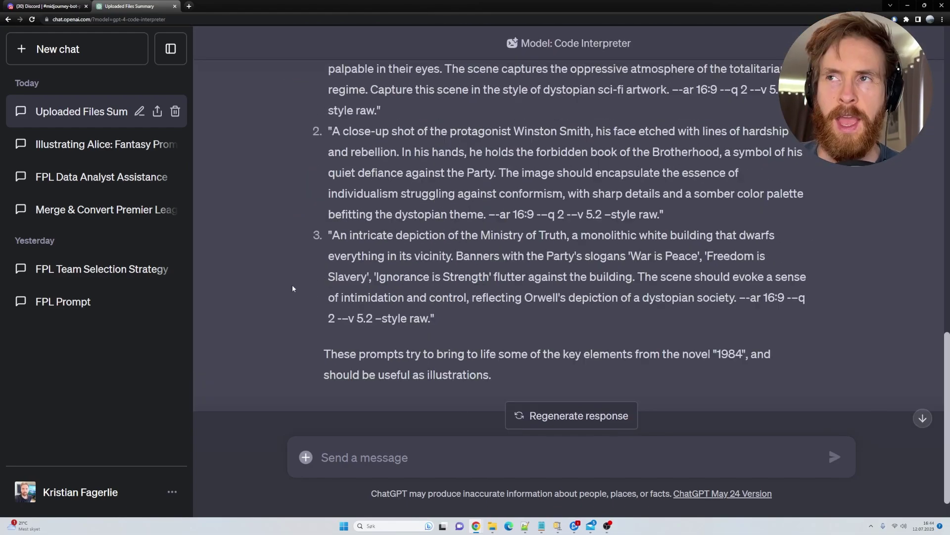
{"action": "scroll", "coordinate": [334, 193], "scroll_direction": "up", "scroll_amount": 2}
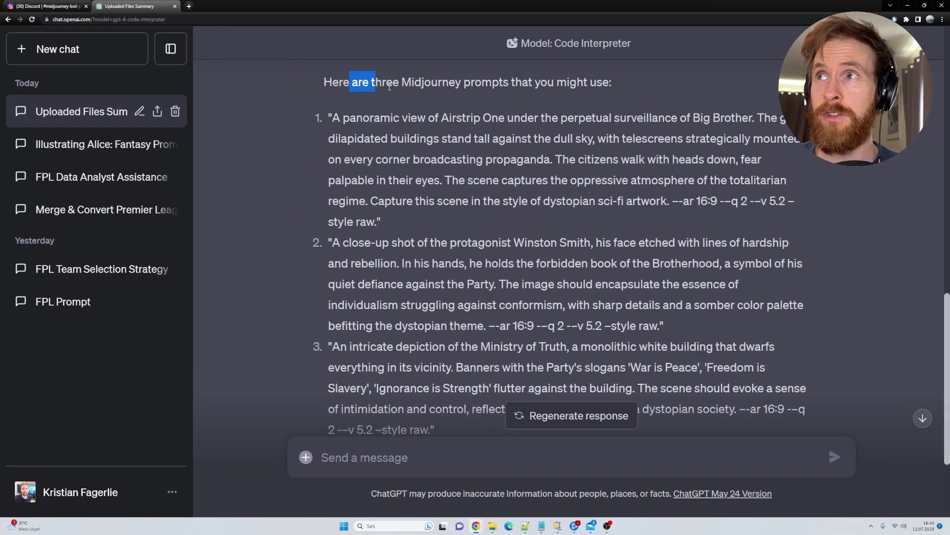
{"action": "left_click_drag", "start_coordinate": [352, 82], "coordinate": [587, 82]}
{"action": "scroll", "coordinate": [454, 159], "scroll_direction": "up", "scroll_amount": 2}
{"action": "left_click_drag", "start_coordinate": [323, 158], "coordinate": [398, 162]}
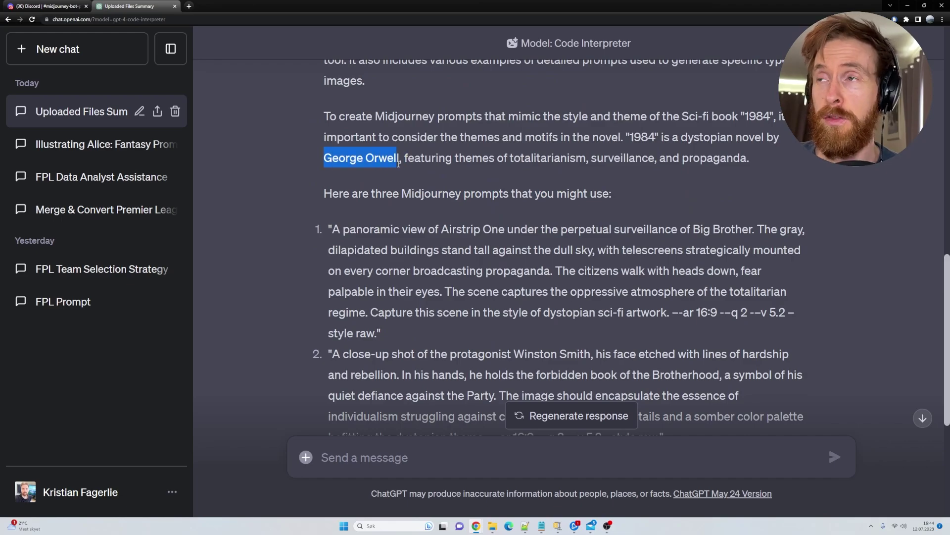
{"action": "scroll", "coordinate": [383, 162], "scroll_direction": "down", "scroll_amount": 2}
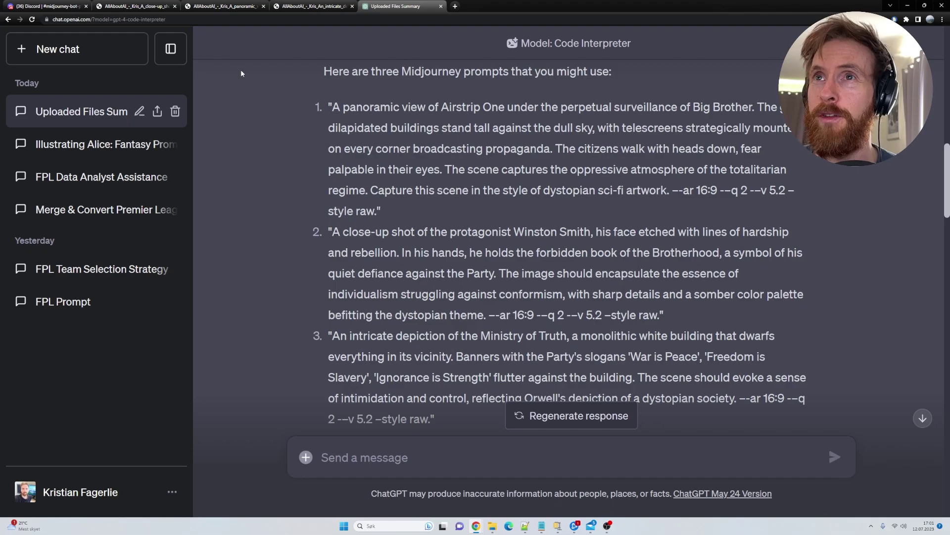
View the rendered book close-up, Airstrip One and Ministry of Truth images, returning to ChatGPT between them
{"action": "left_click", "coordinate": [140, 5]}
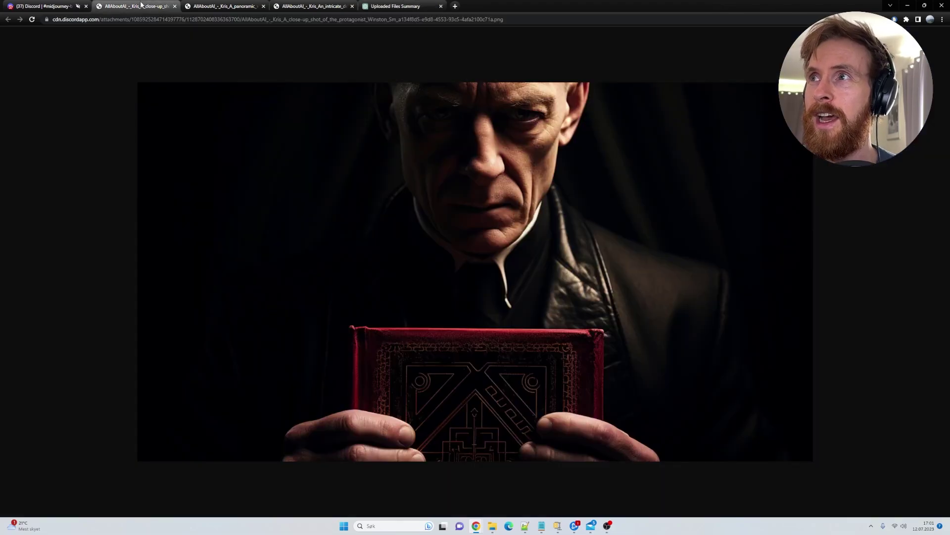
{"action": "left_click", "coordinate": [249, 5]}
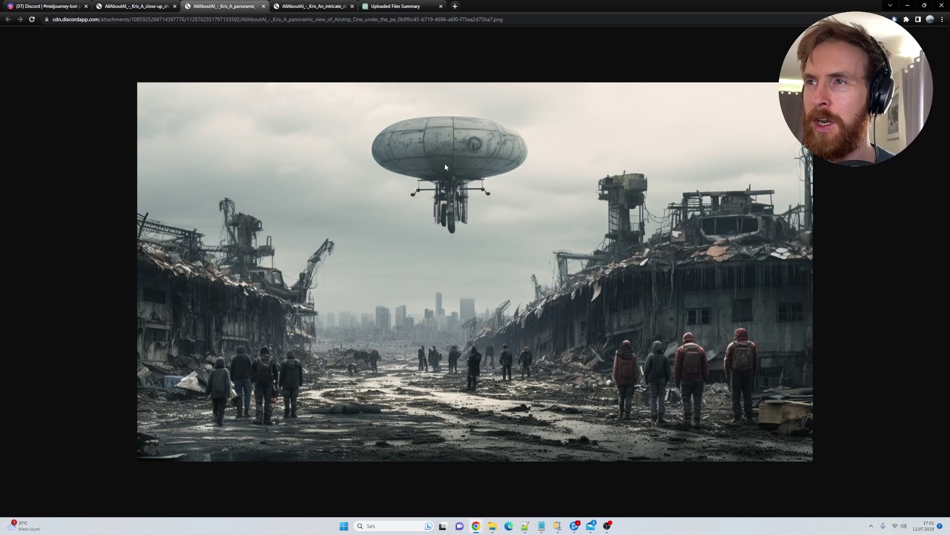
{"action": "left_click", "coordinate": [394, 6]}
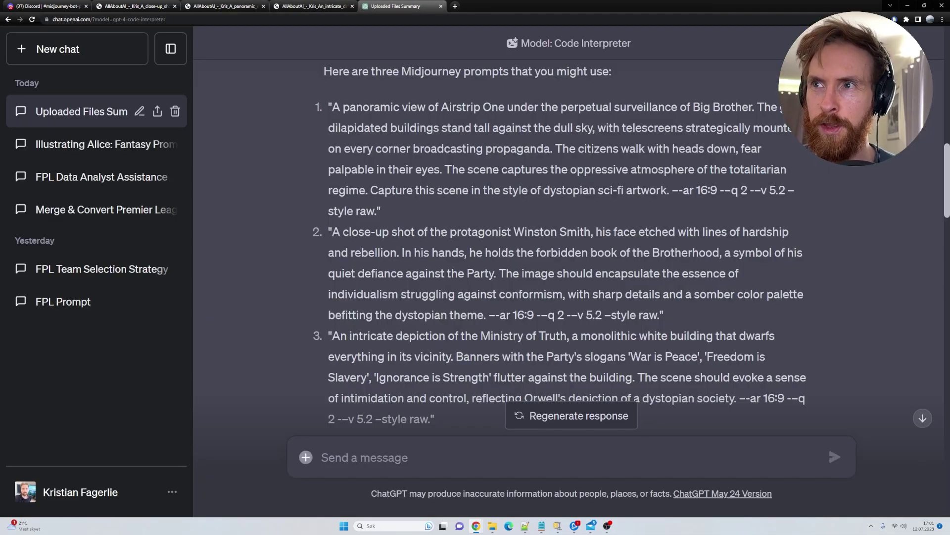
{"action": "left_click", "coordinate": [138, 6]}
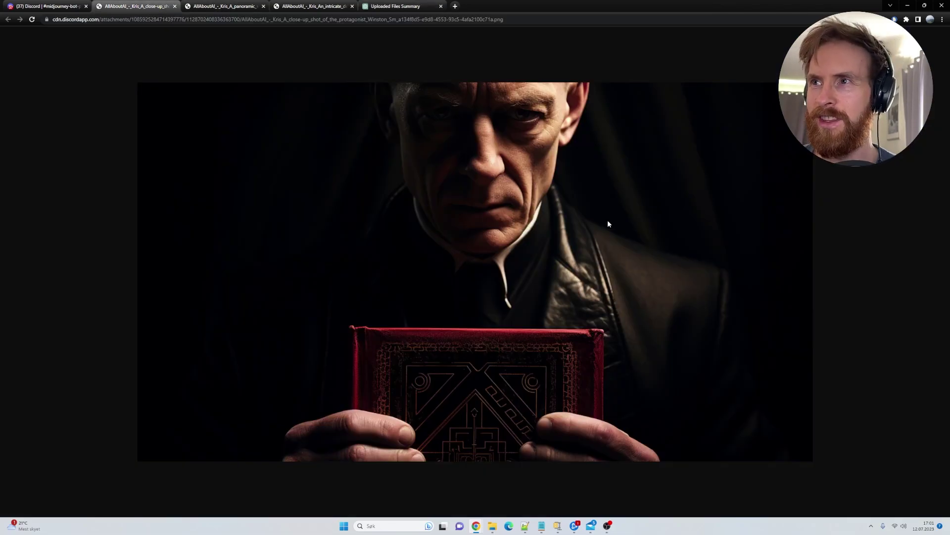
{"action": "left_click", "coordinate": [394, 6]}
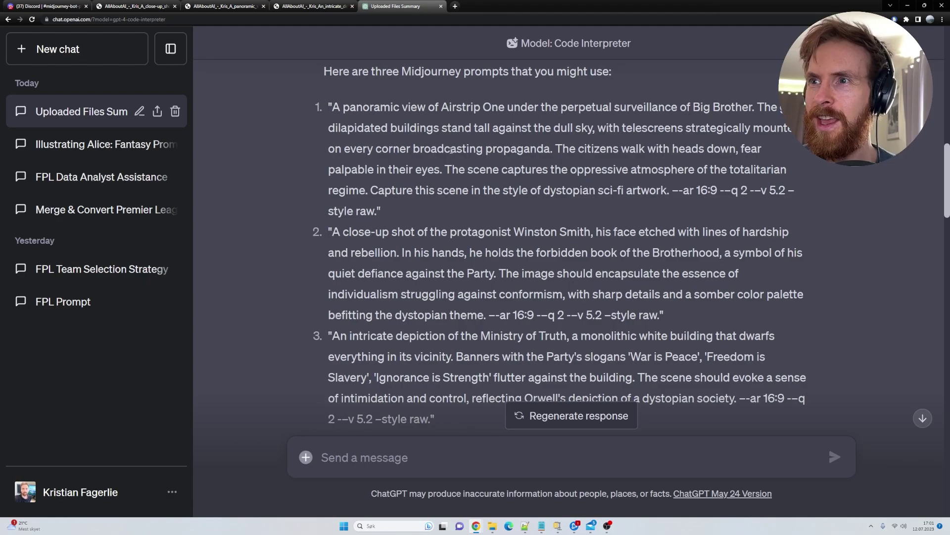
{"action": "scroll", "coordinate": [444, 328], "scroll_direction": "down", "scroll_amount": 1}
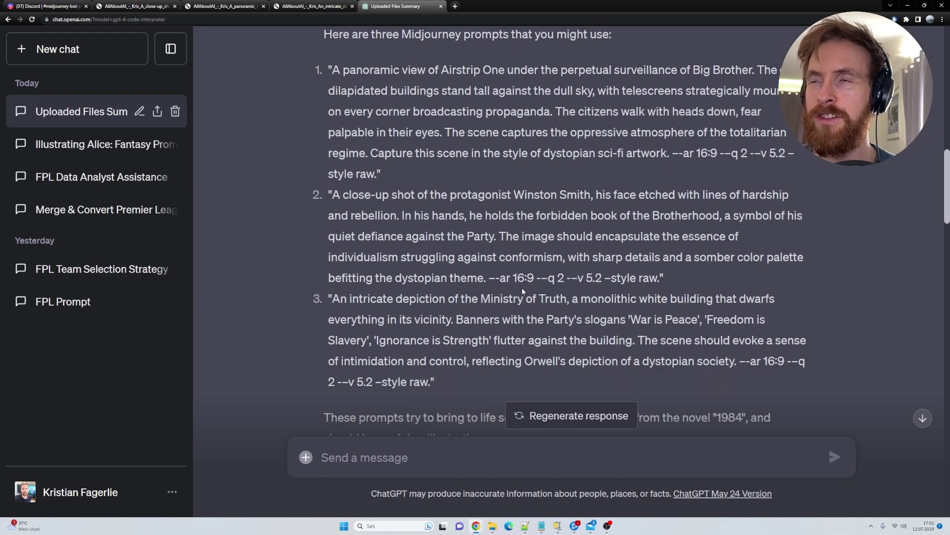
{"action": "left_click", "coordinate": [312, 6]}
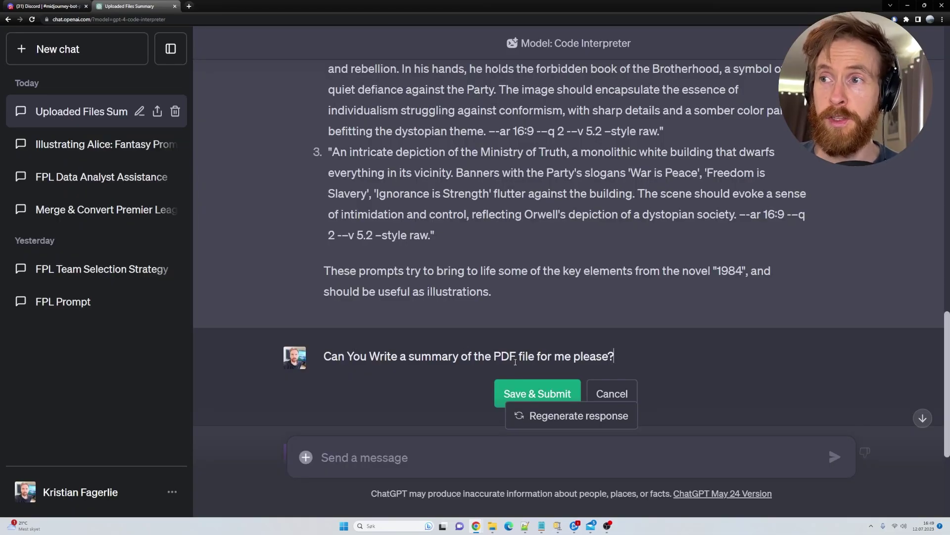
Submit the edited PDF summary request, then send the follow-up clarifying the sim1.pdf file
{"action": "left_click", "coordinate": [547, 393]}
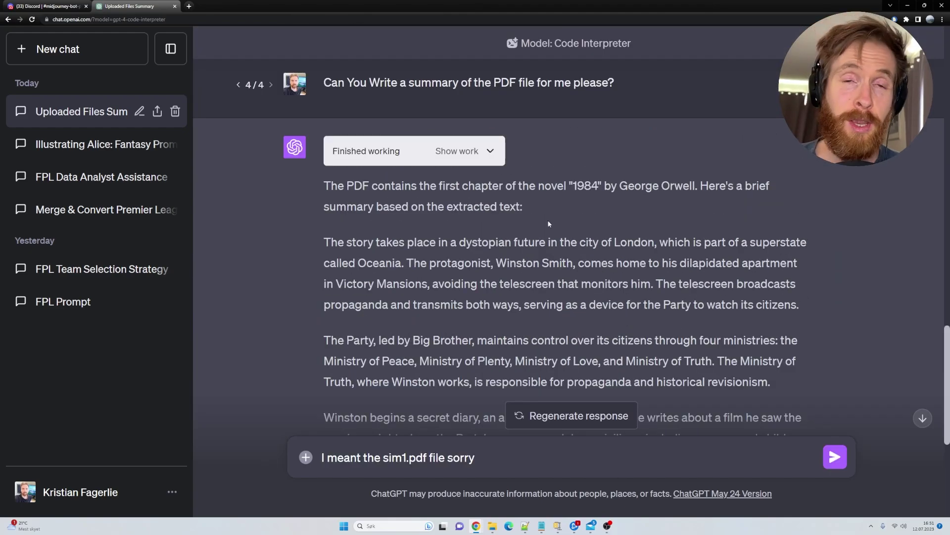
{"action": "scroll", "coordinate": [541, 219], "scroll_direction": "down", "scroll_amount": 4}
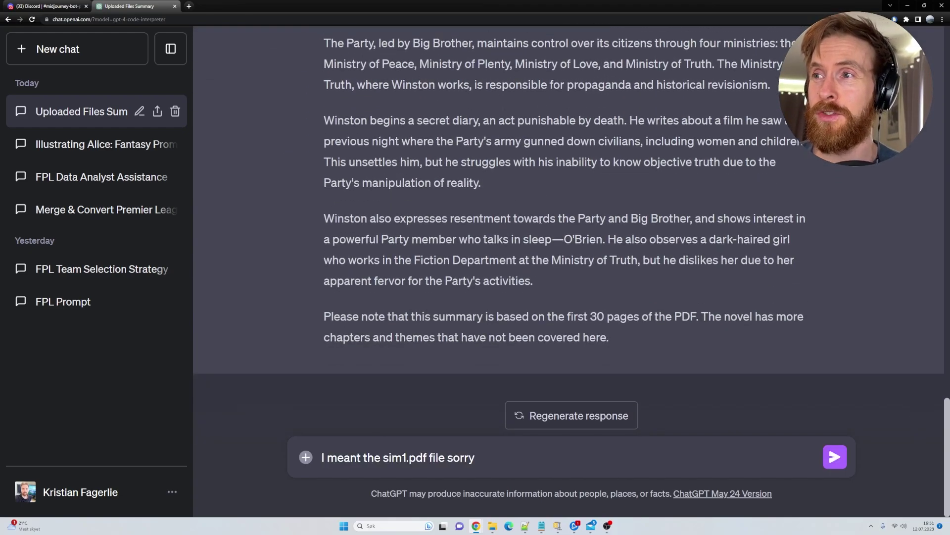
{"action": "left_click_drag", "start_coordinate": [436, 317], "coordinate": [700, 317]}
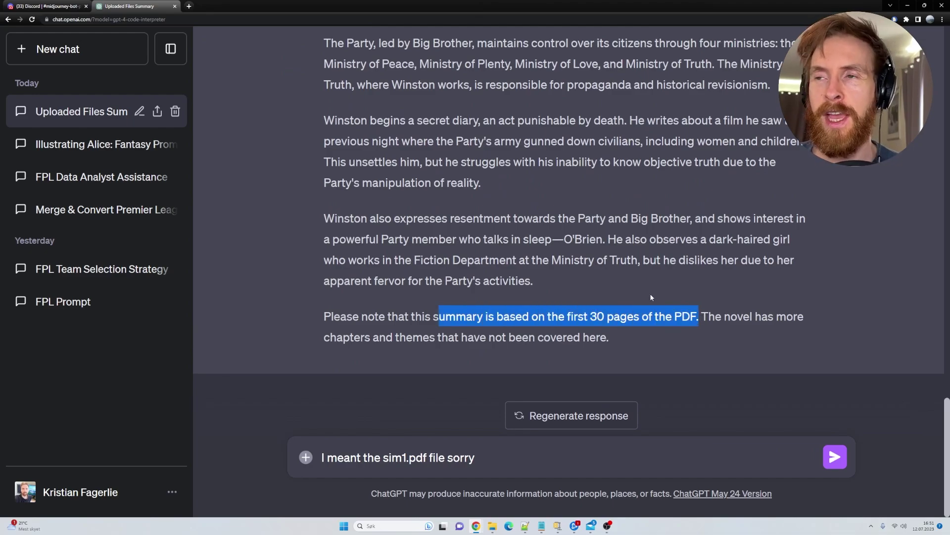
{"action": "left_click", "coordinate": [496, 468]}
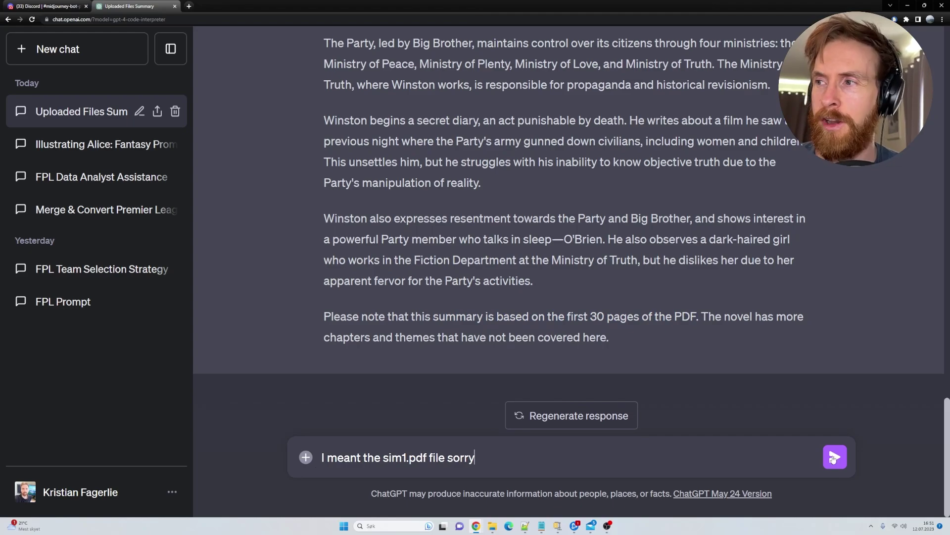
{"action": "key", "text": "Return"}
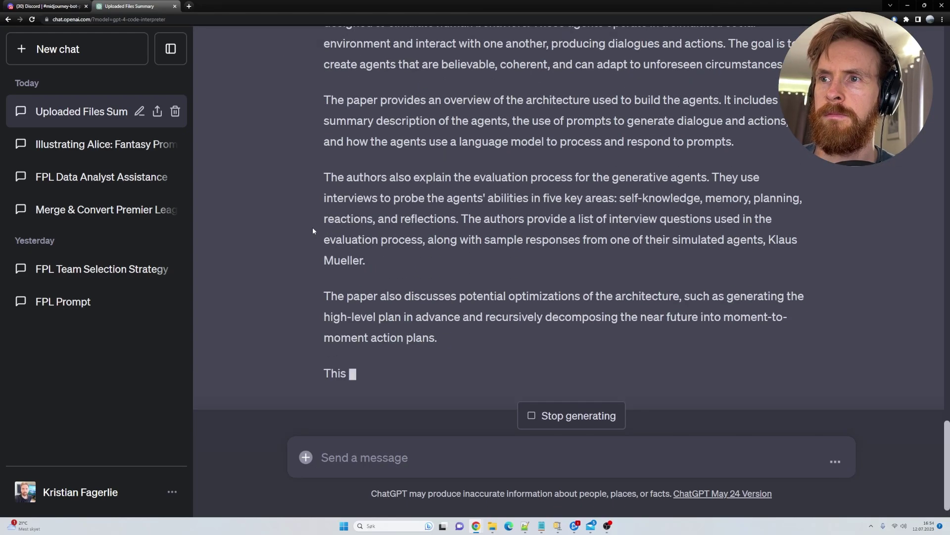
{"action": "scroll", "coordinate": [312, 223], "scroll_direction": "up", "scroll_amount": 3}
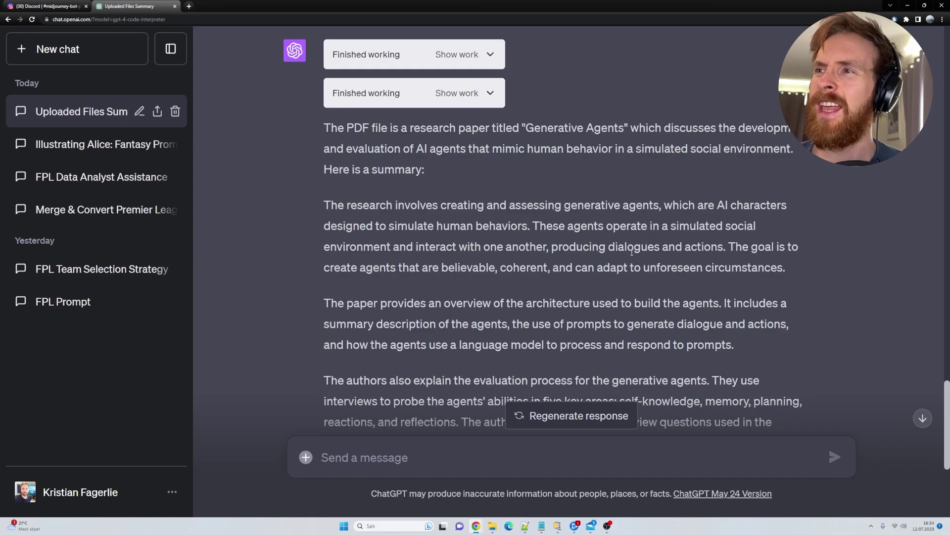
{"action": "scroll", "coordinate": [590, 291], "scroll_direction": "down", "scroll_amount": 4}
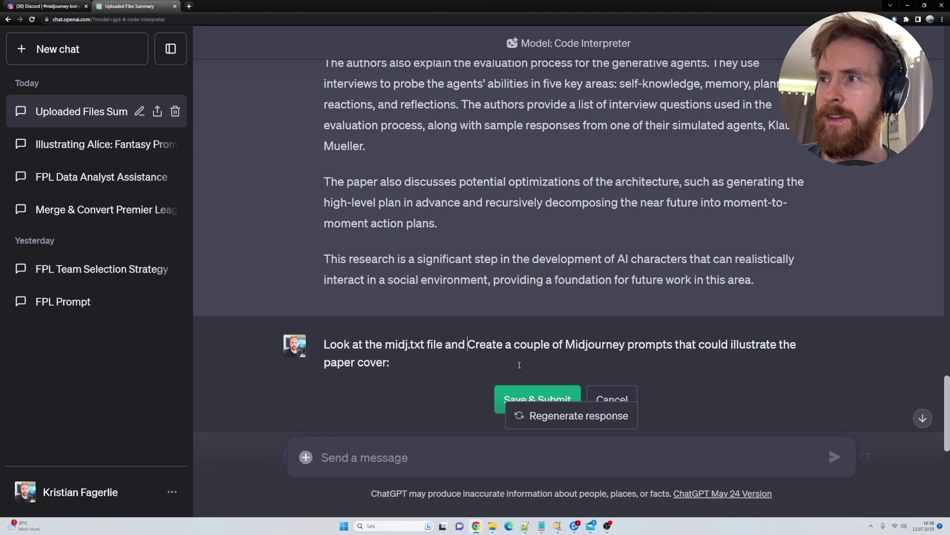
Submit the edited request for Generative Agents paper cover prompts
{"action": "left_click", "coordinate": [524, 397]}
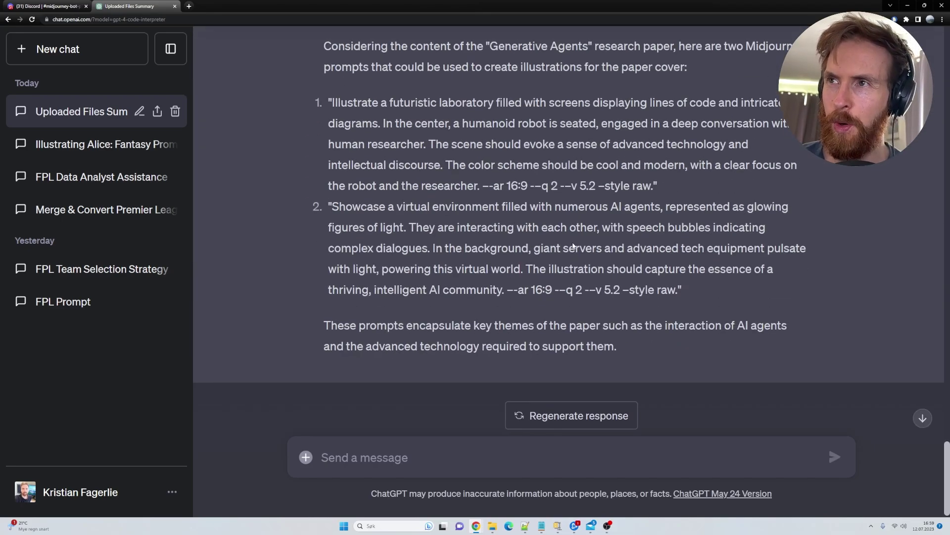
{"action": "scroll", "coordinate": [601, 245], "scroll_direction": "up", "scroll_amount": 1}
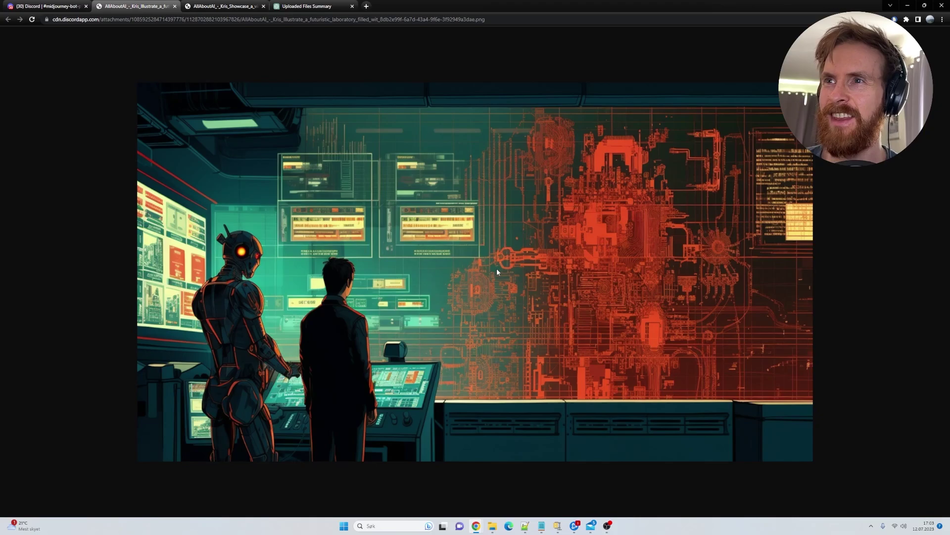
{"action": "left_click", "coordinate": [231, 4]}
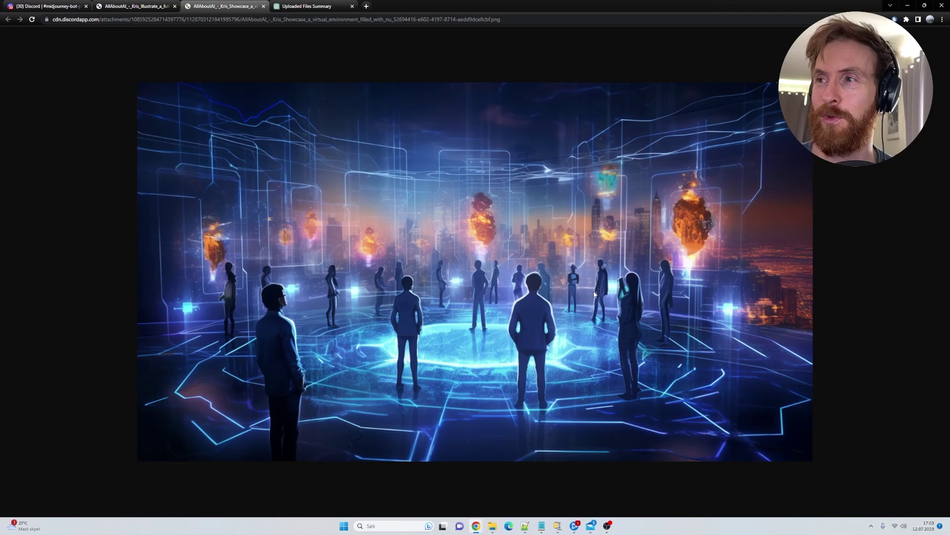
{"action": "left_click", "coordinate": [308, 6]}
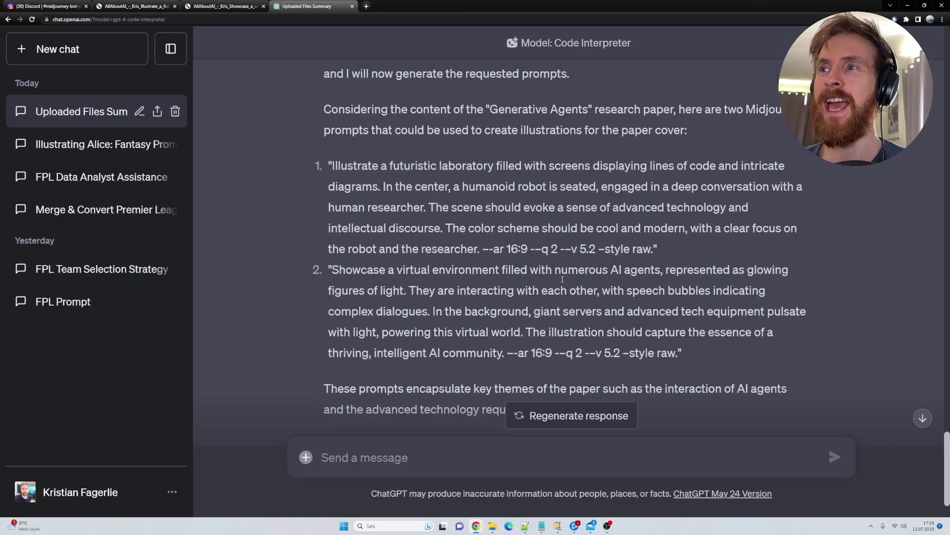
{"action": "scroll", "coordinate": [565, 279], "scroll_direction": "down", "scroll_amount": 2}
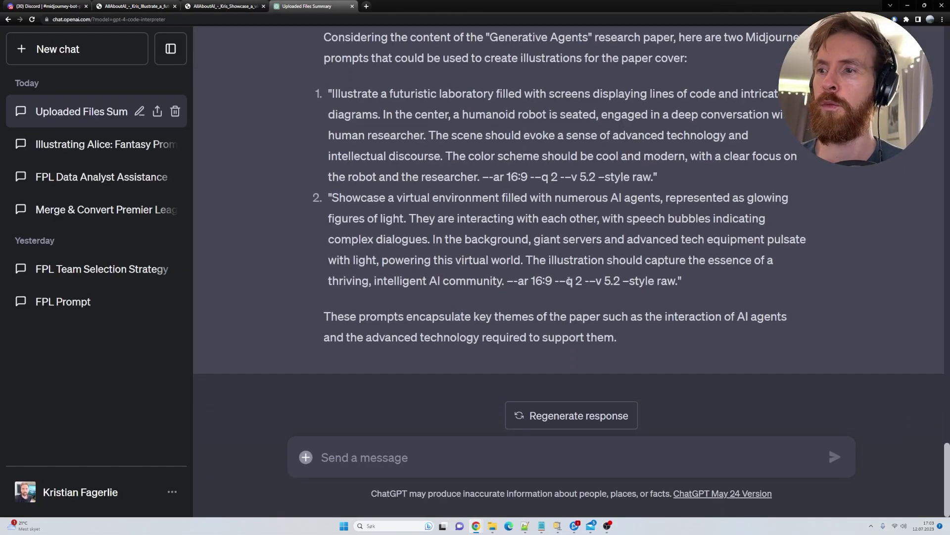
{"action": "left_click", "coordinate": [557, 526]}
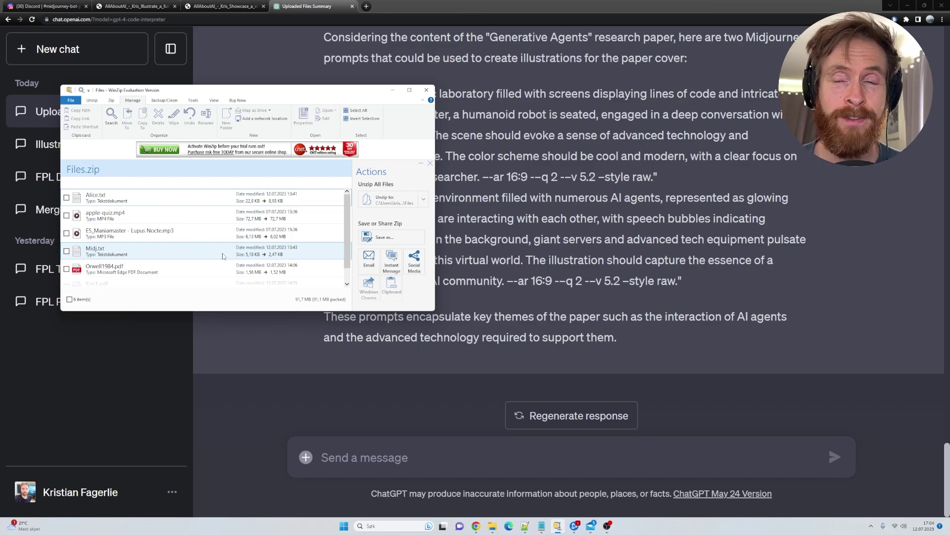
{"action": "left_click", "coordinate": [298, 361]}
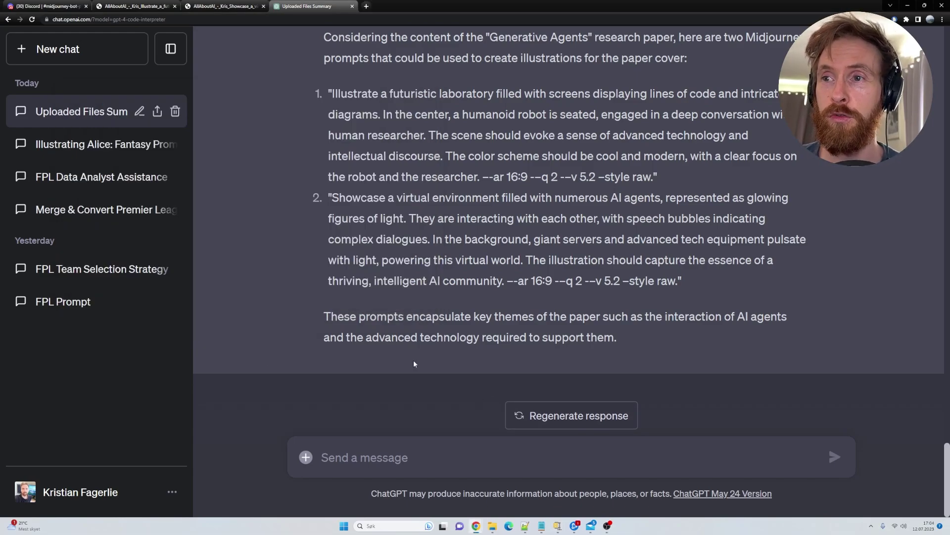